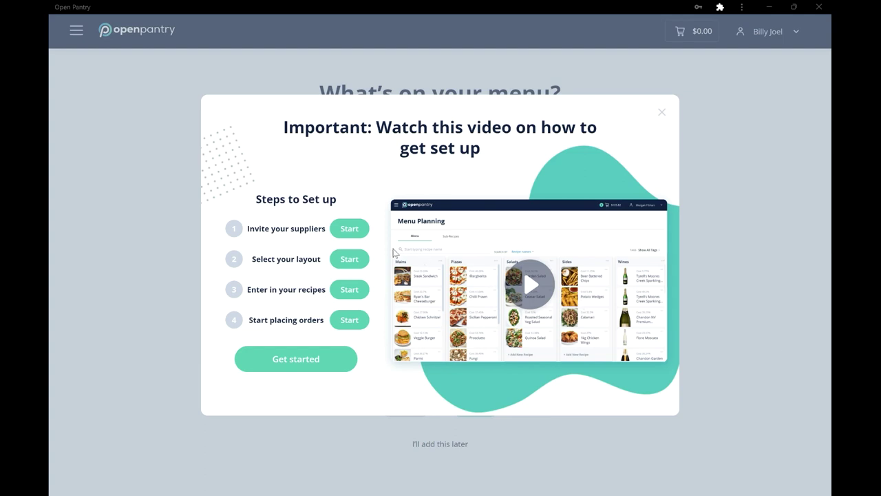
Request a supplier connection with Sydney Direct Fresh Produce under Fruit & Vegetables
click(349, 229)
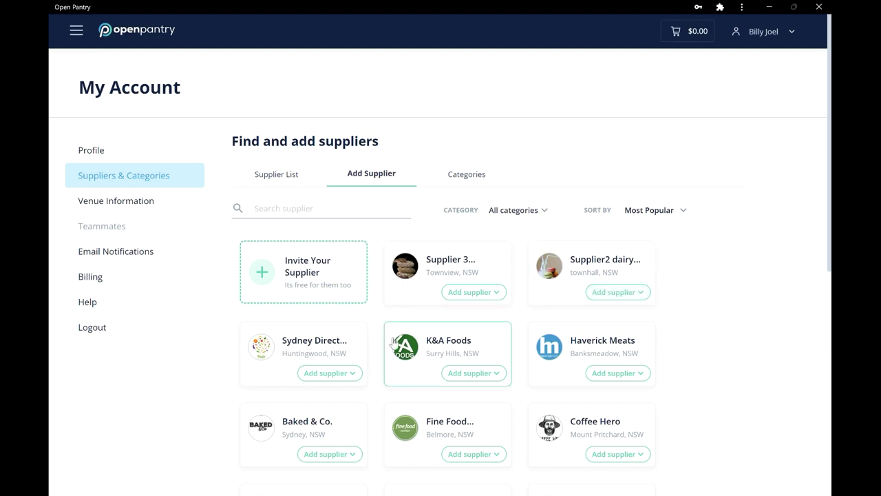
click(347, 373)
click(250, 385)
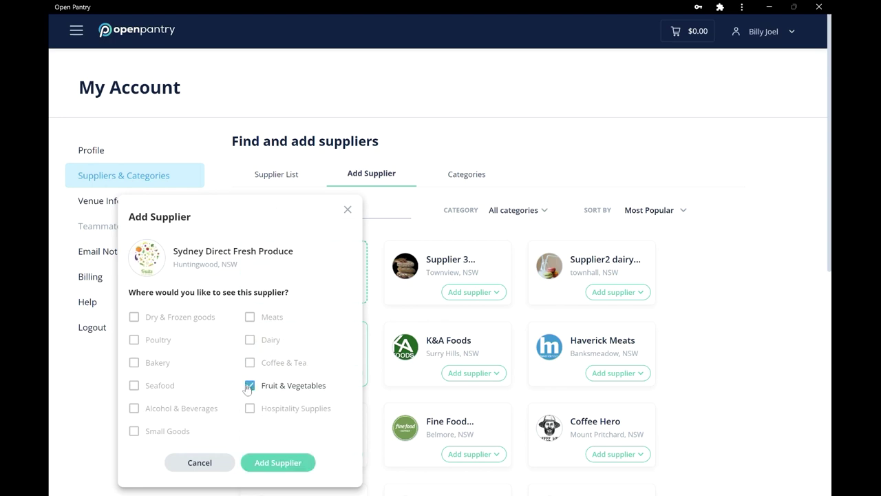
click(287, 462)
Request a supplier connection with Haverick Meats under Meats
click(617, 373)
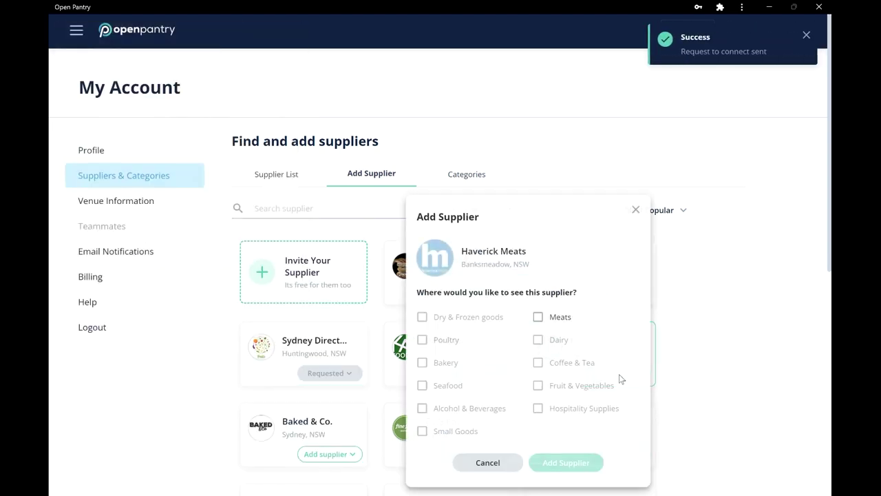
click(538, 317)
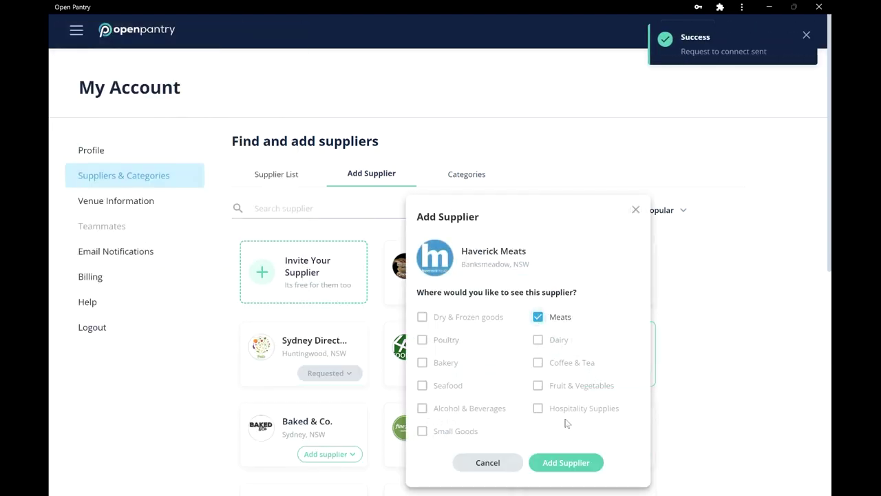
click(566, 463)
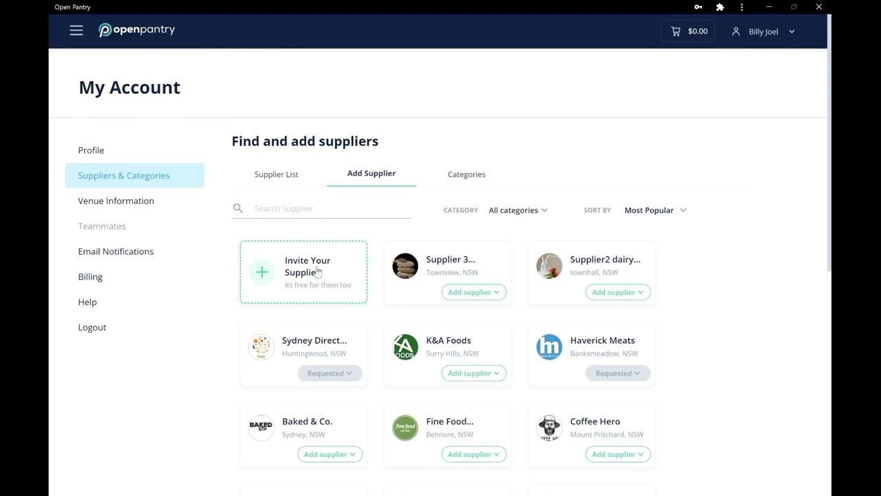
Go to Menu Costing and start the Select your layout setup step
click(77, 32)
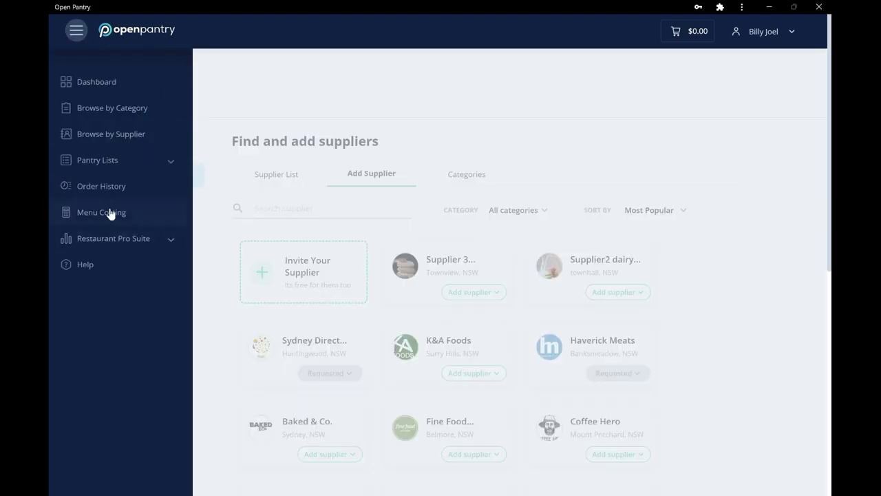
click(107, 218)
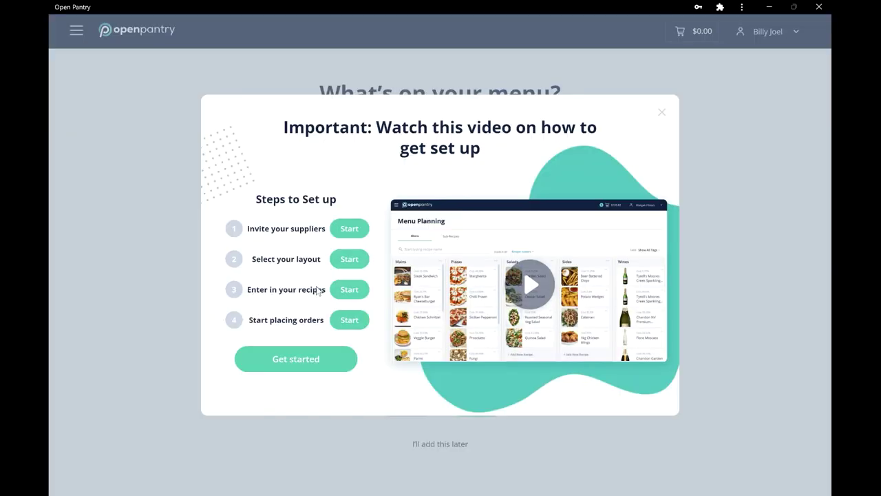
click(347, 265)
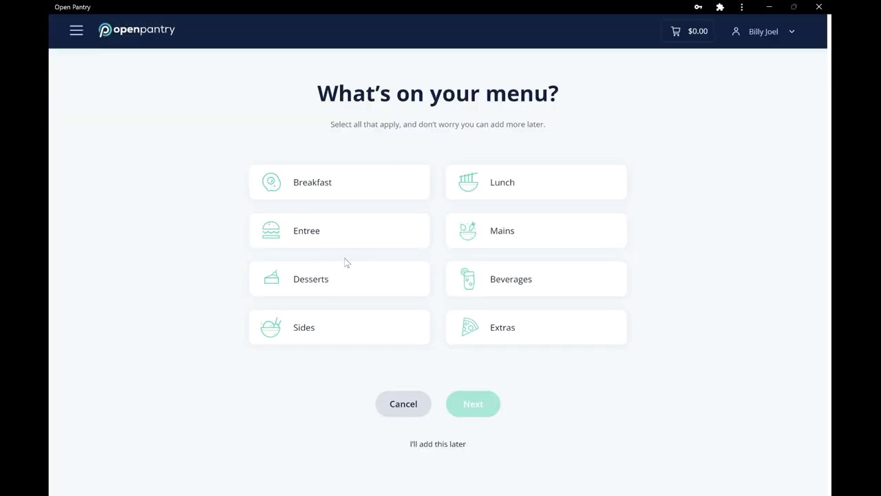
Choose Entree, Lunch, Mains, Desserts, Beverages, Sides and Extras as menu sections, leaving out Breakfast
click(382, 230)
click(501, 192)
click(504, 232)
click(425, 285)
click(502, 282)
click(393, 330)
click(480, 329)
click(473, 406)
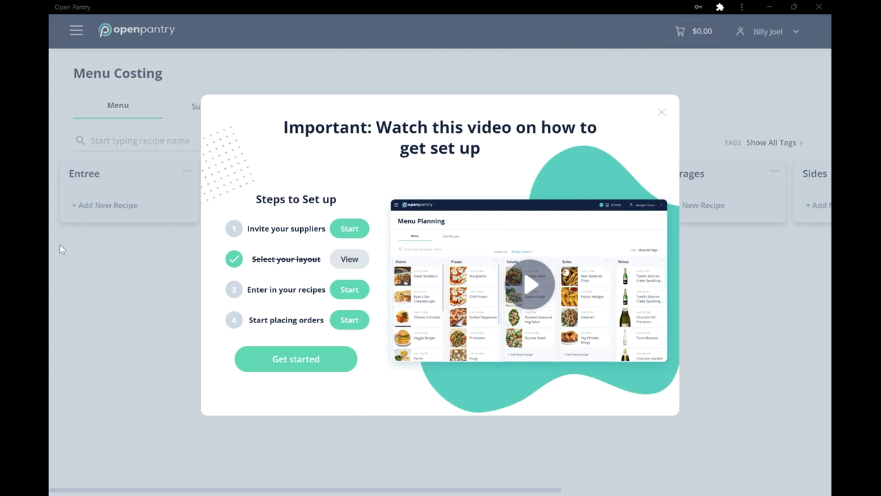
Create the Mains recipe 'Eye Fillet Steak', described 'Eye Fillet Steak w salad', selling at $55
click(350, 290)
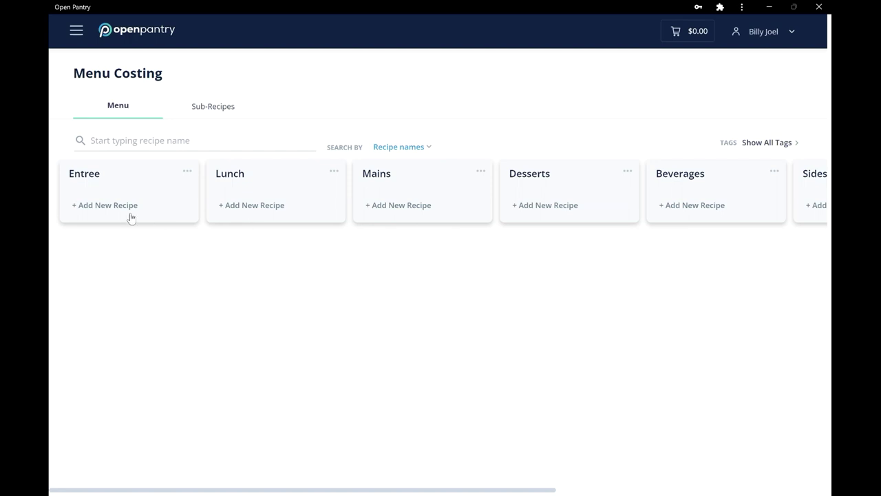
click(395, 208)
text(Eye Fillet Steak)
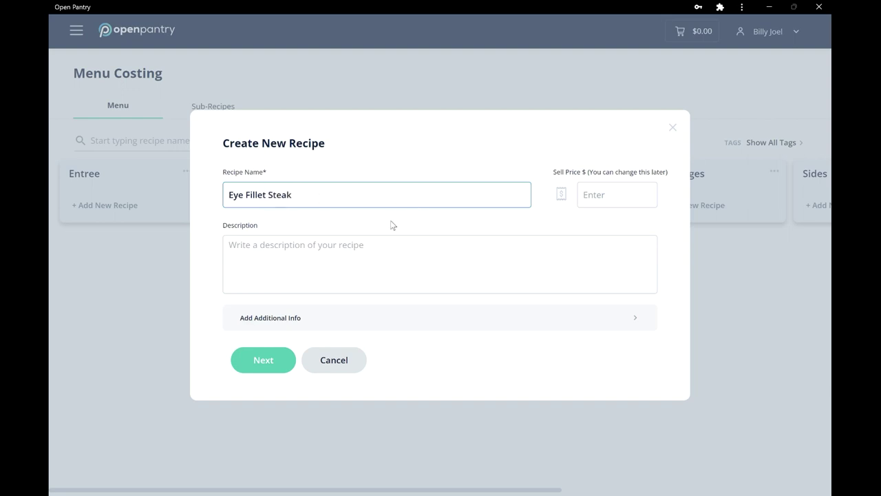
click(346, 250)
text(Eye Fillet Steak w salad)
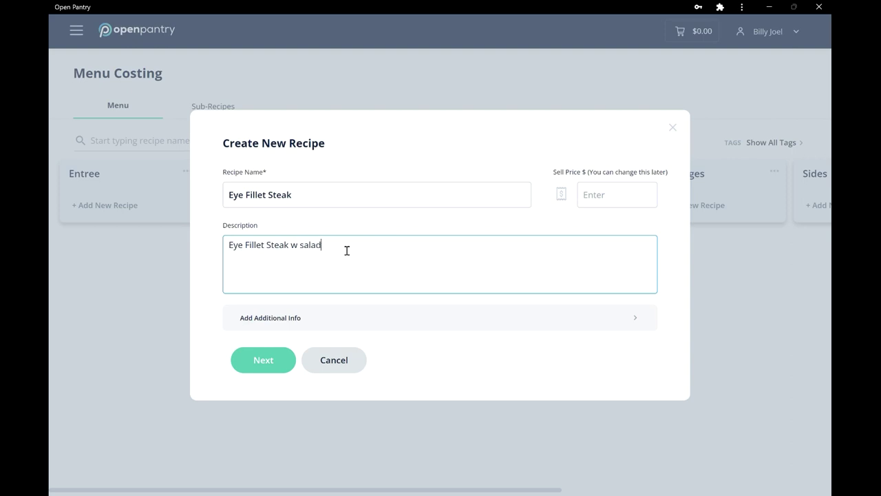
click(623, 194)
text(55)
click(276, 359)
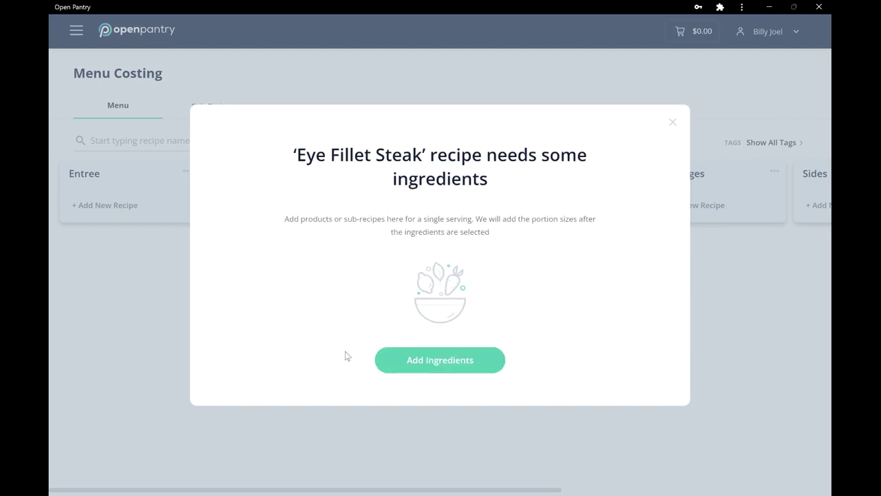
Search for and add Beef - Eye Fillet Sr+ Red Piece and 1.5Kg Salad Mix - Triple Washed
click(440, 360)
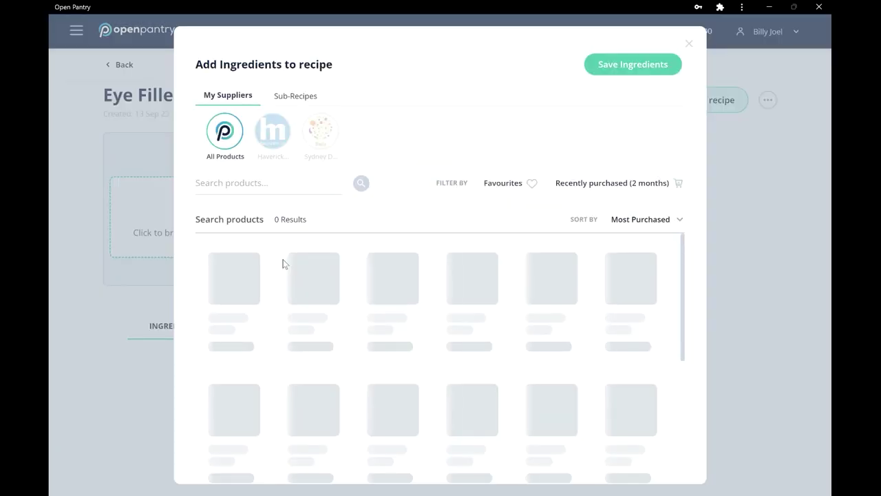
click(255, 186)
text(eye red)
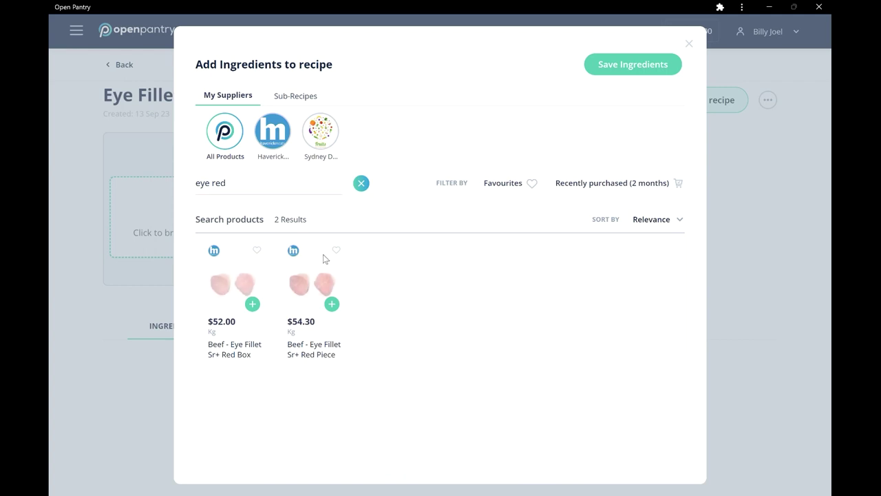
click(331, 308)
drag(287, 189, 144, 180)
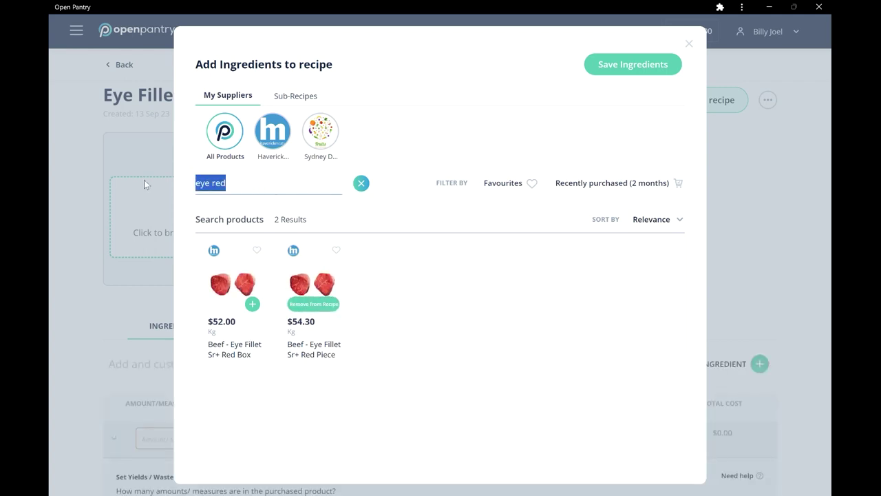
text(salad)
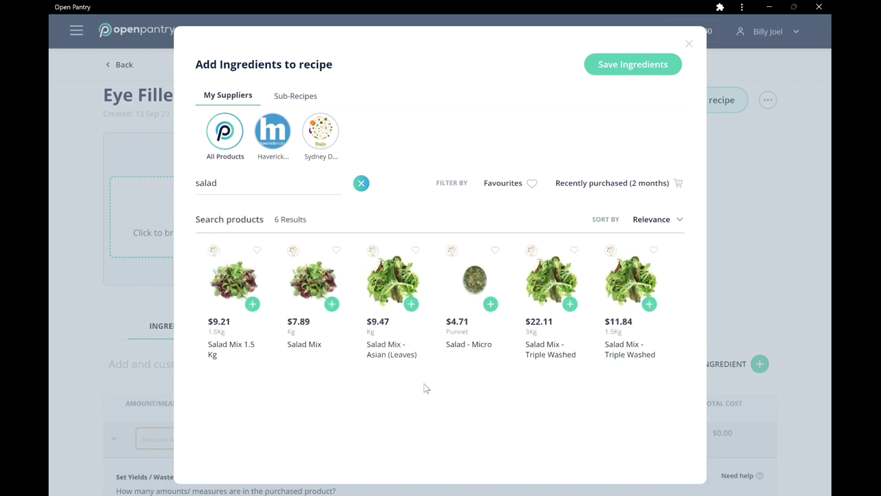
click(649, 304)
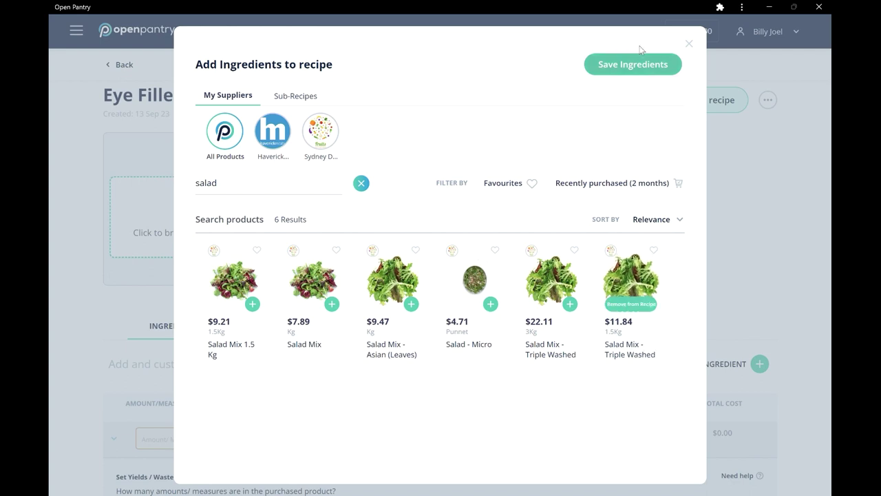
Save the chosen ingredients and set the eye fillet beef amount to 200 grams
click(636, 68)
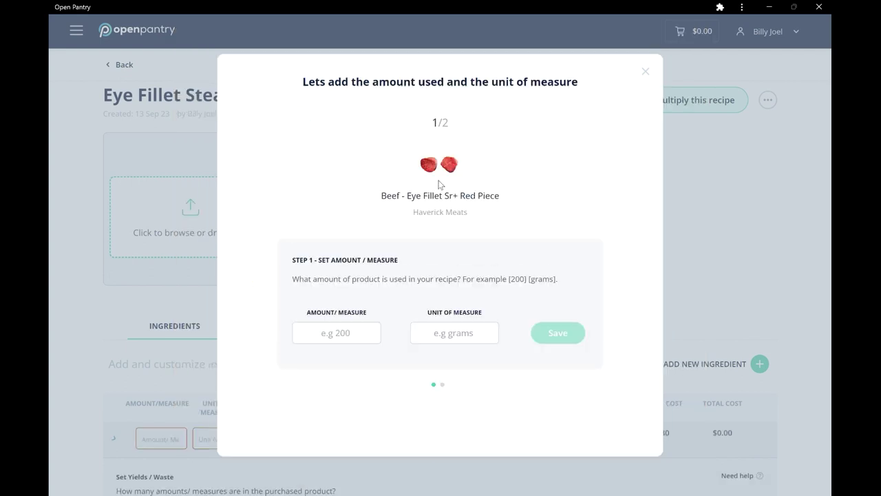
click(338, 335)
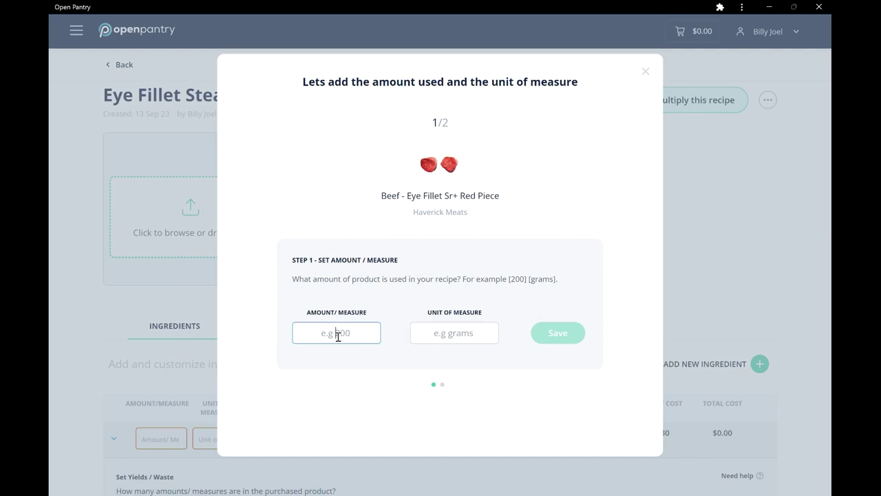
text(200)
click(458, 334)
text(fg)
key(BackSpace)
key(BackSpace)
text(gram)
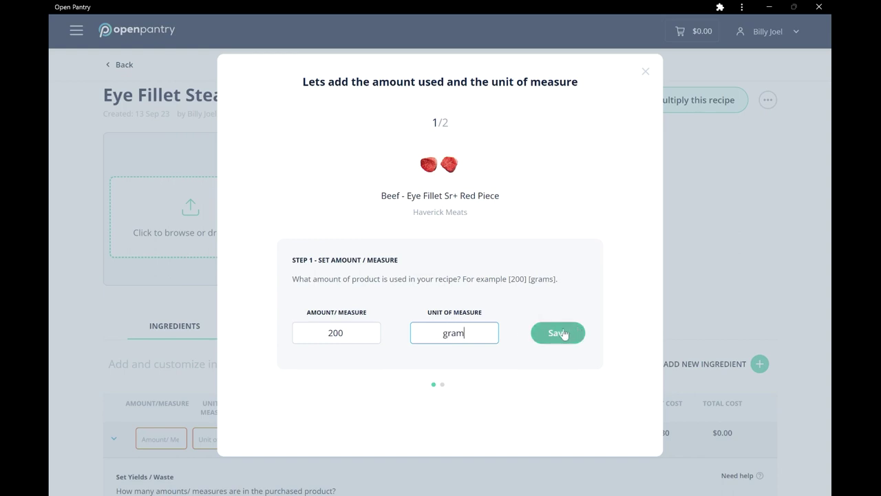
click(563, 333)
Set the beef to yield 4.5 portions per Kg
click(448, 365)
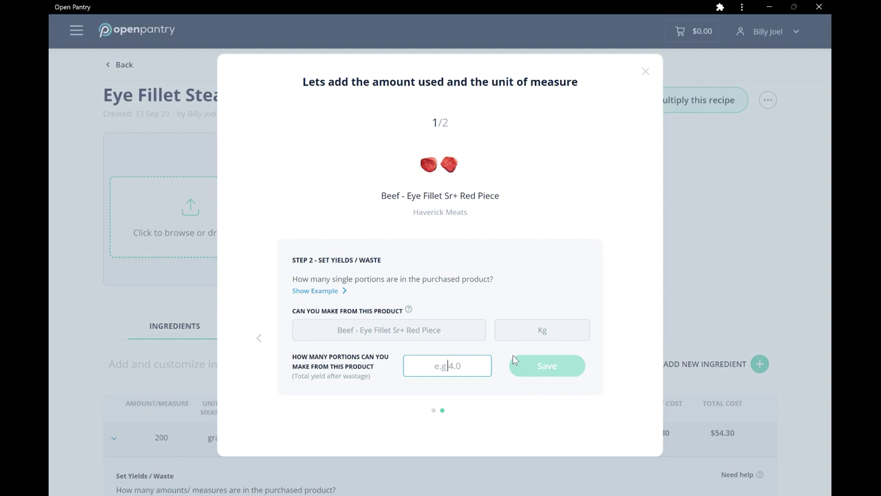
text(4.5)
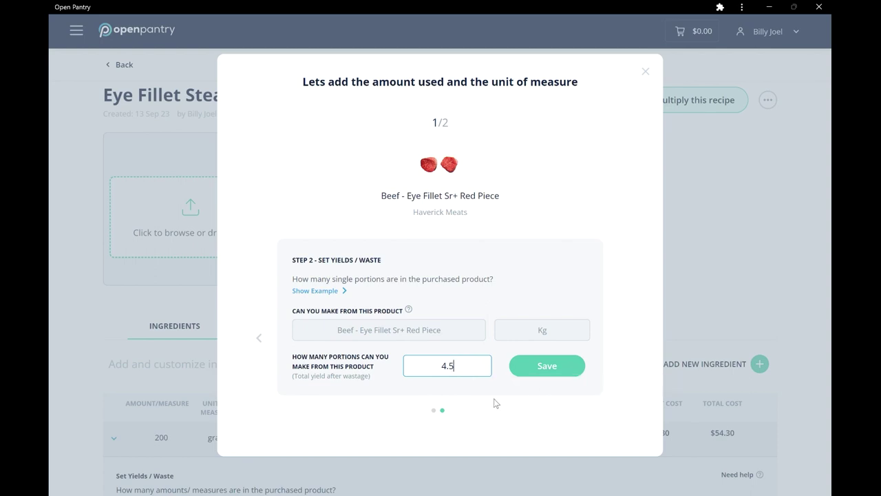
click(561, 370)
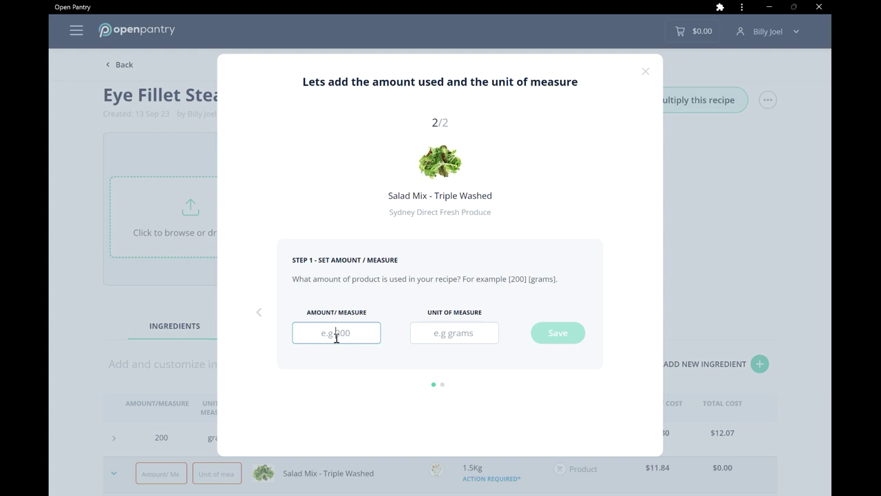
Give the Salad Mix an amount of 100 grams and a yield of 15 portions per pack
text(100)
click(455, 334)
text(grams)
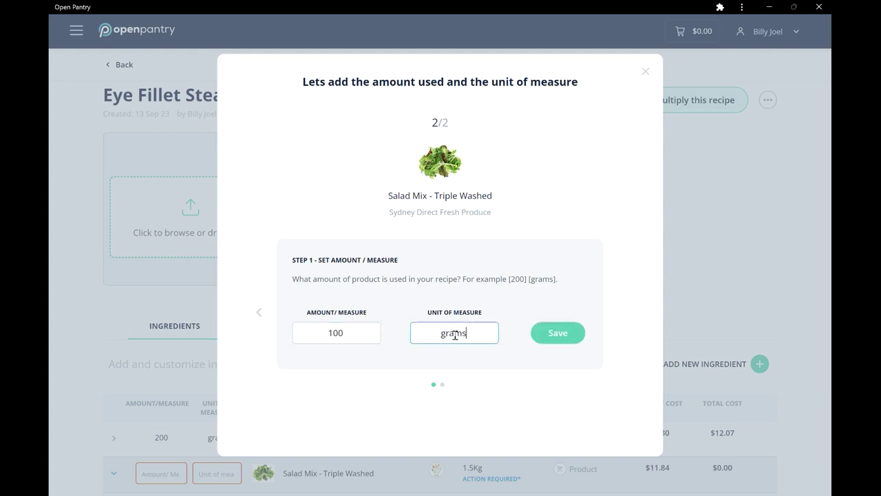
click(544, 332)
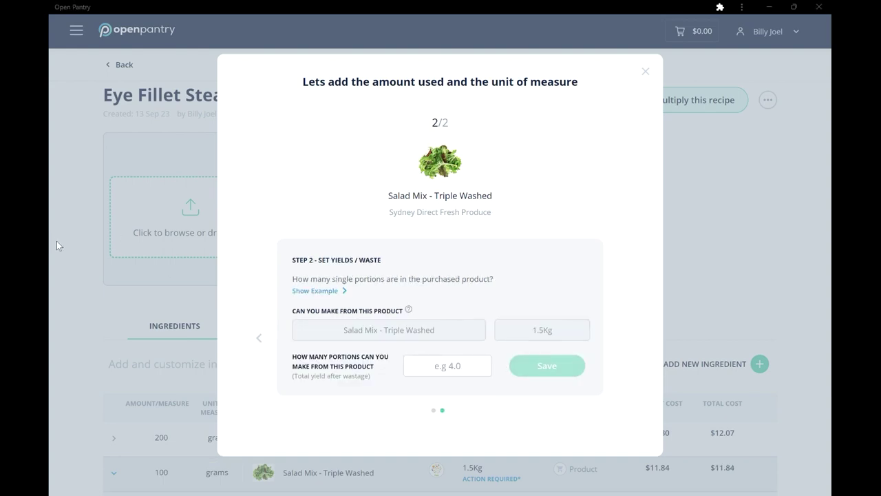
click(460, 367)
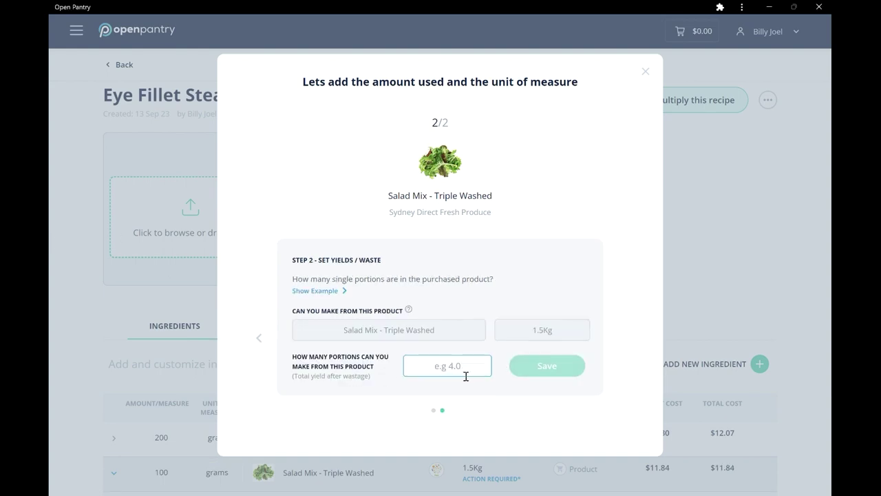
text(15)
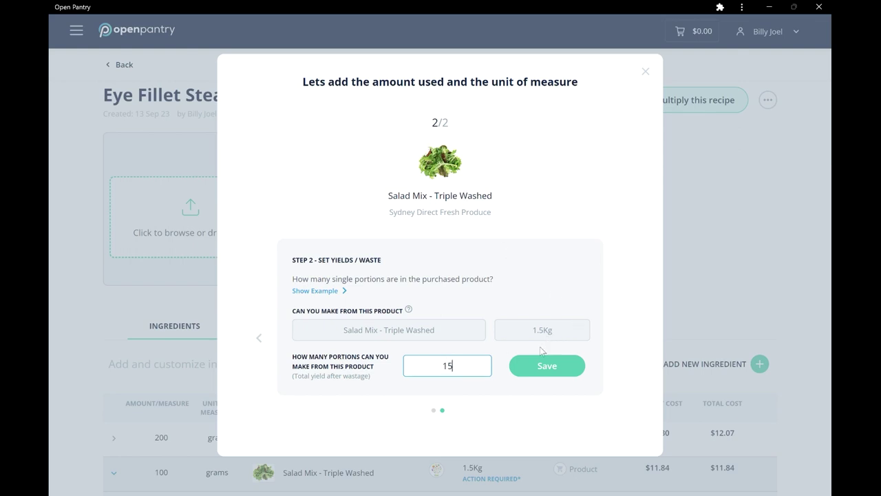
click(549, 367)
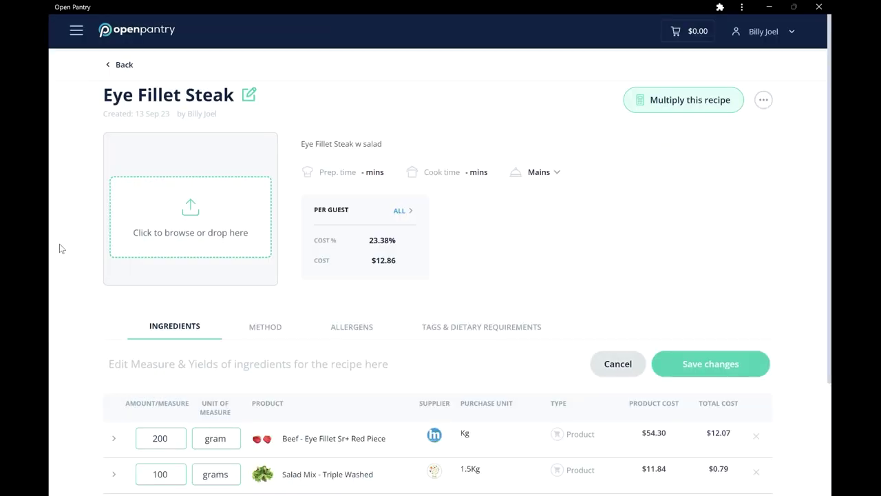
Save the Eye Fillet Steak ingredient changes, keeping the $12.86 per guest total
scroll(117, 396, down, 1)
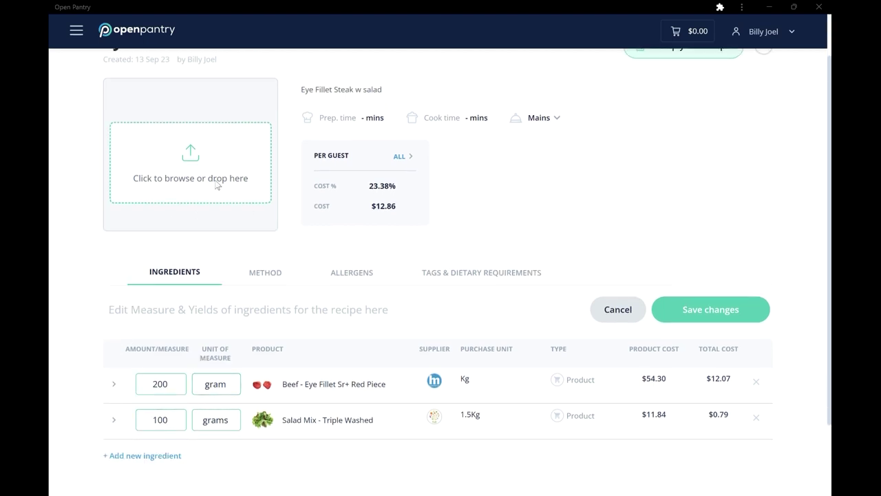
click(717, 315)
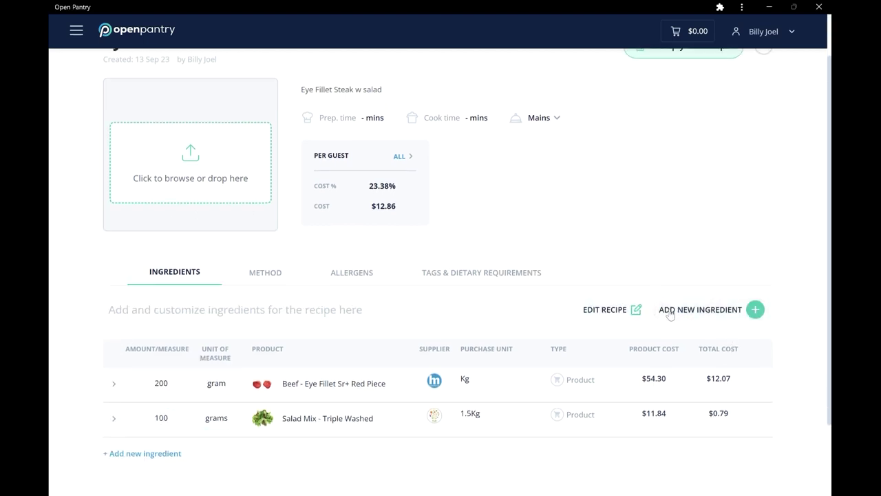
scroll(685, 317, up, 1)
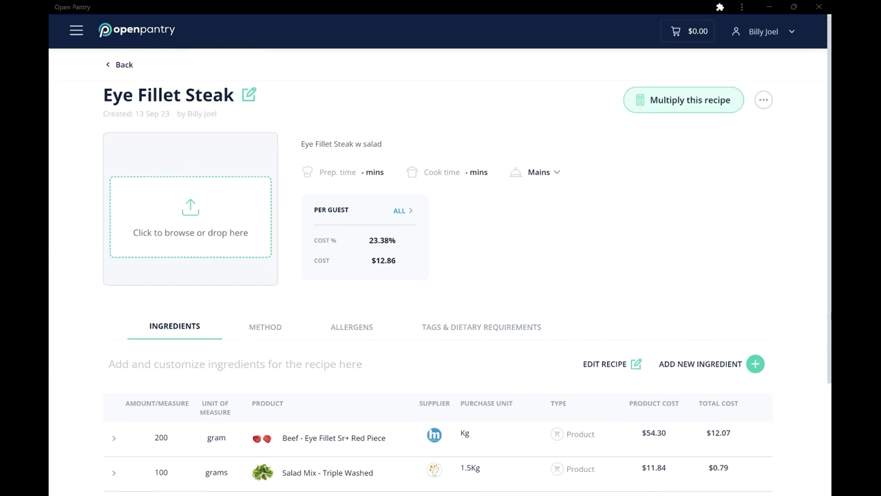
Multiply the Eye Fillet Steak recipe to a batch size of 100 portions
click(685, 105)
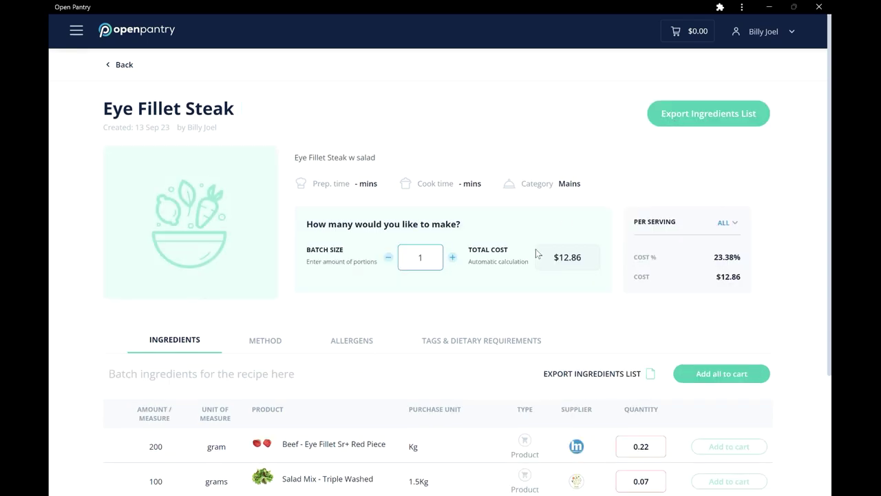
click(425, 257)
text(00)
scroll(439, 275, down, 1)
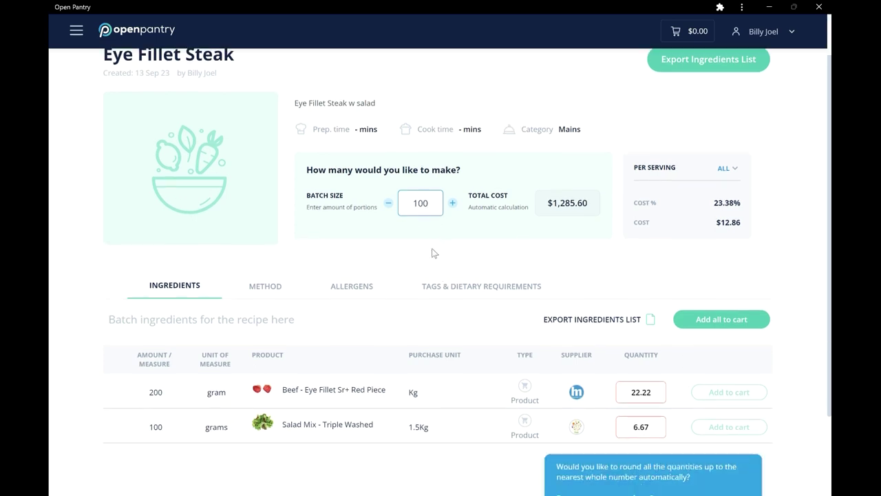
Add all batched ingredients to the cart, confirming quantities are rounded up
click(707, 321)
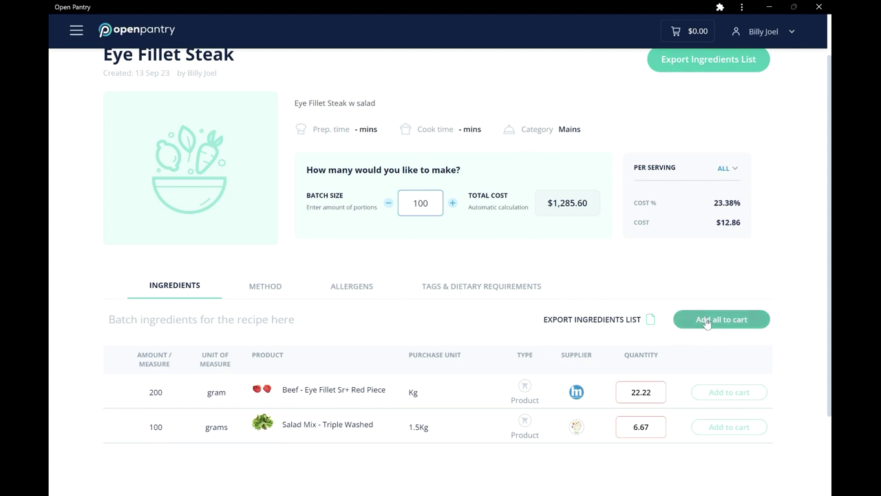
click(708, 380)
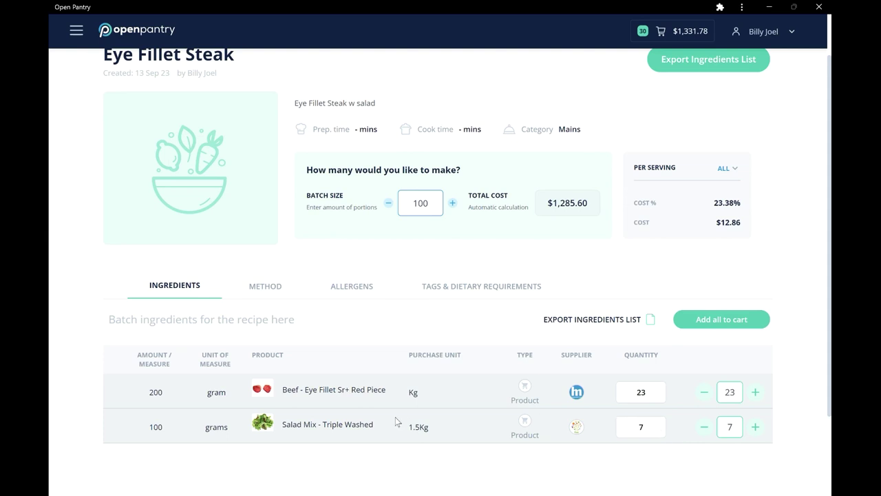
click(727, 321)
click(708, 376)
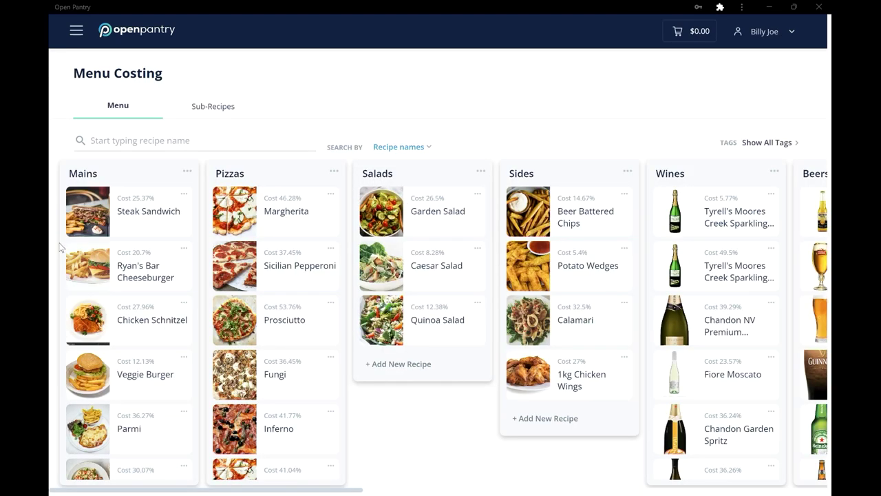
Open the Steak Sandwich recipe card under Mains
click(147, 202)
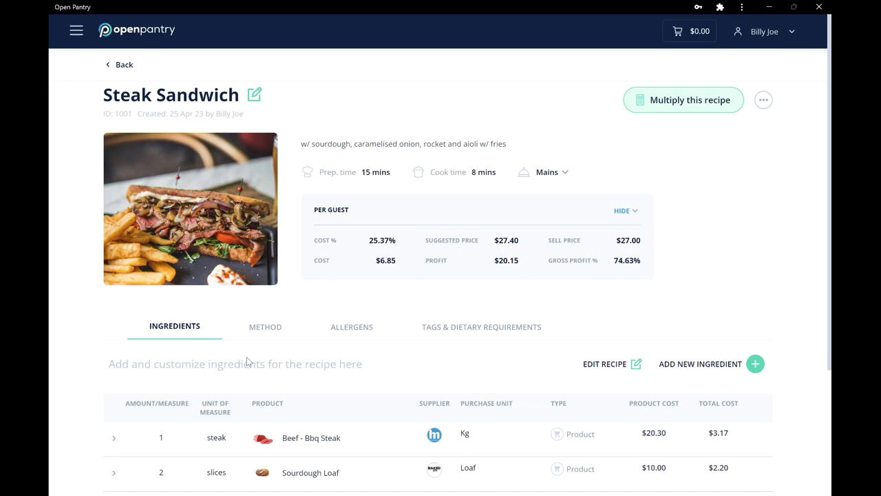
View the Pantry list overview under Pantry Lists
click(77, 31)
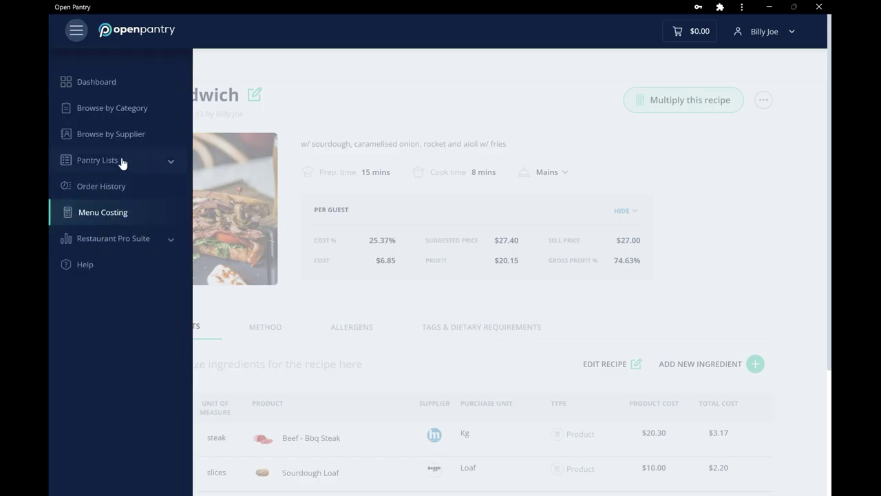
click(120, 162)
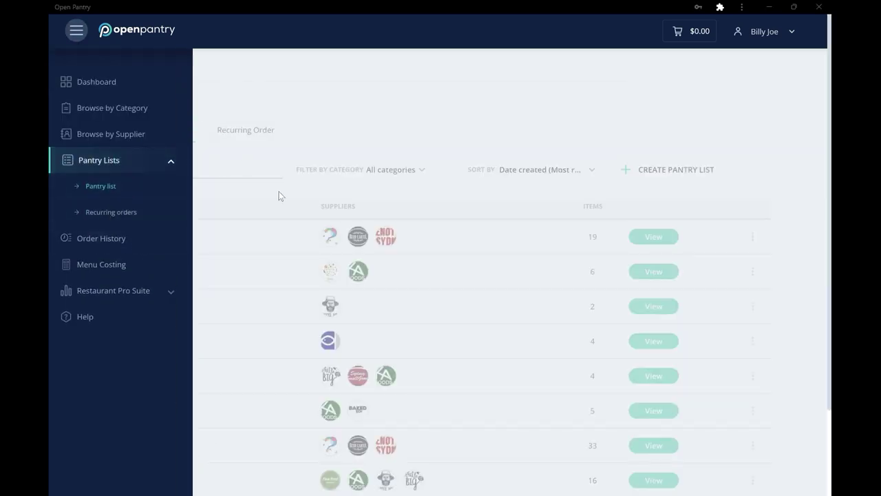
click(279, 196)
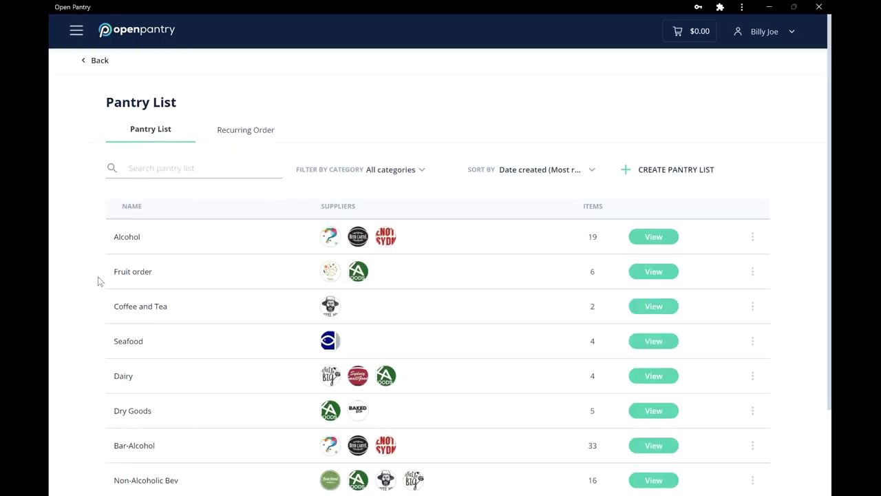
Return to the Menu Costing board through the Restaurant Pro Suite section
click(76, 32)
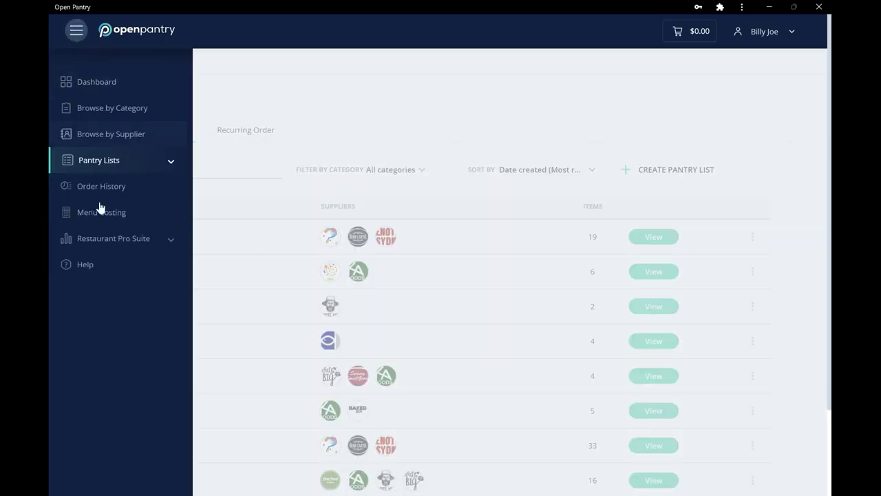
click(135, 240)
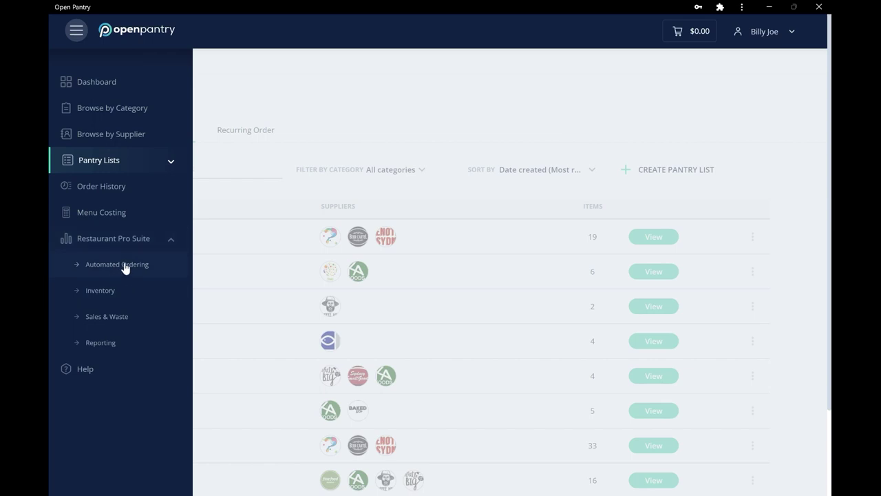
click(141, 218)
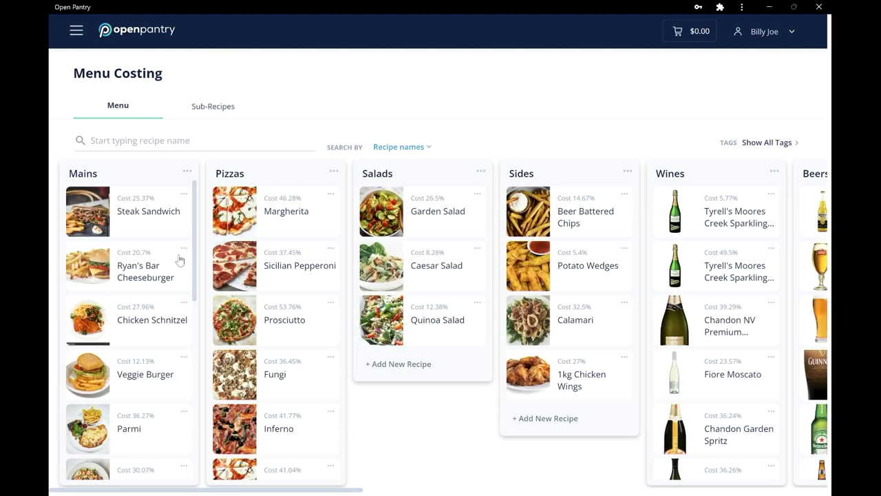